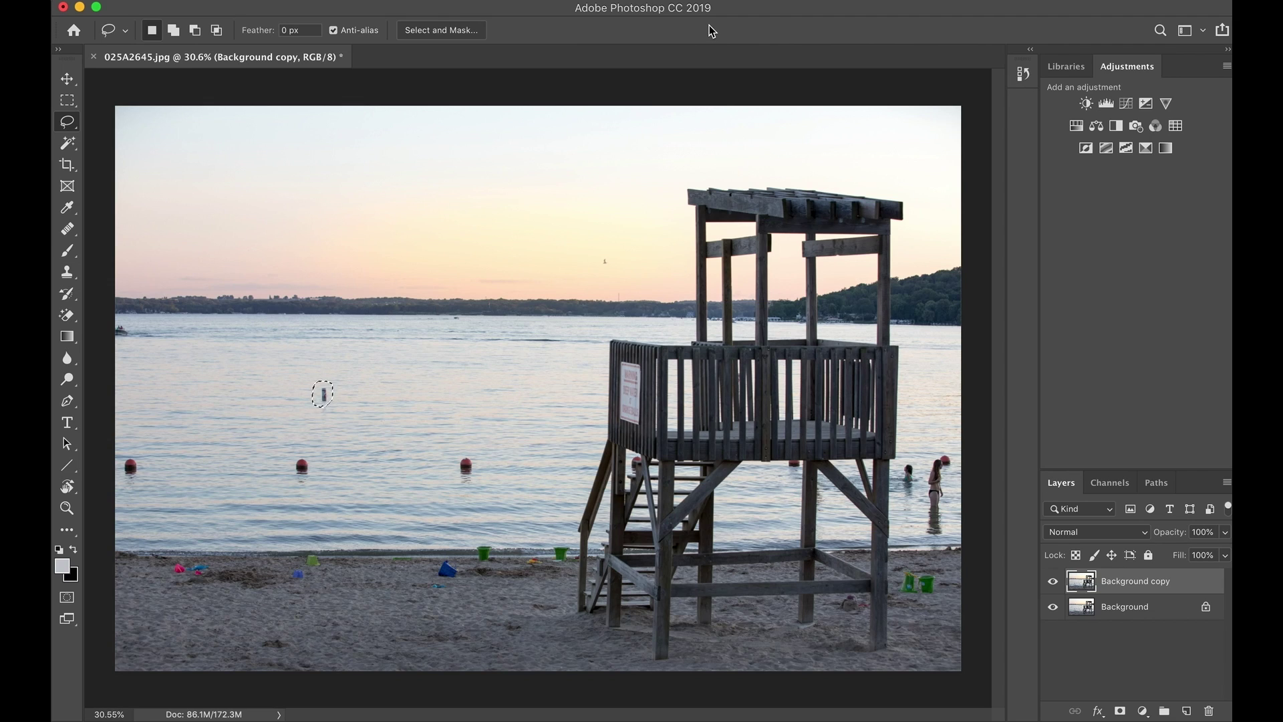
# Step: Deselect the lasso selection around the small post in the water
pyautogui.press('super+d')
# Step: Delete the Background copy layer, leaving only the original Background layer
pyautogui.rightClick(1121, 609)
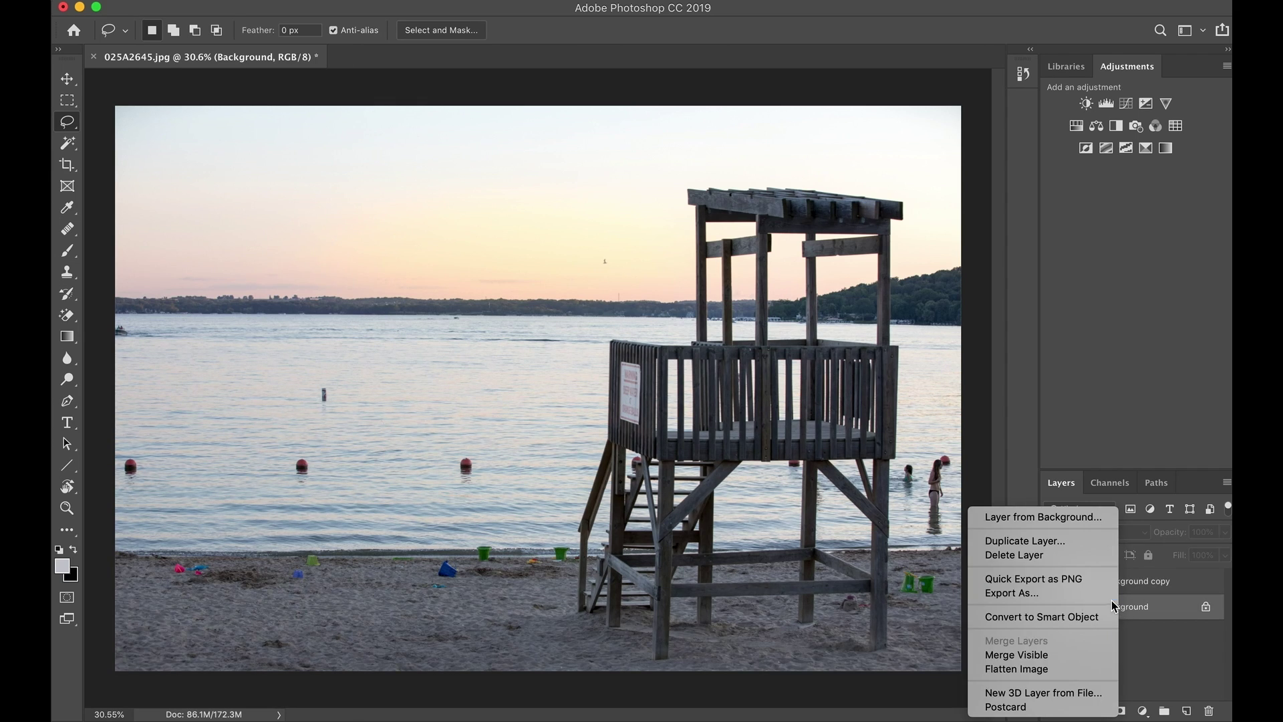
pyautogui.click(1157, 646)
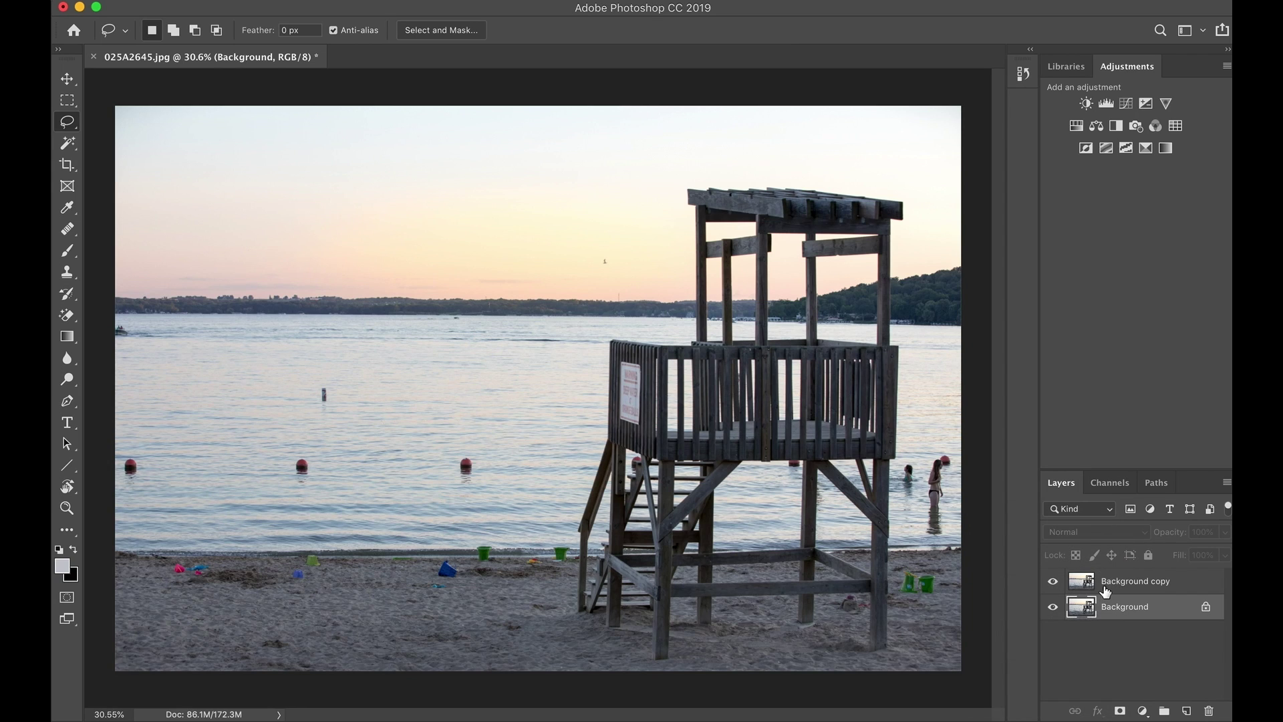
pyautogui.click(1128, 588)
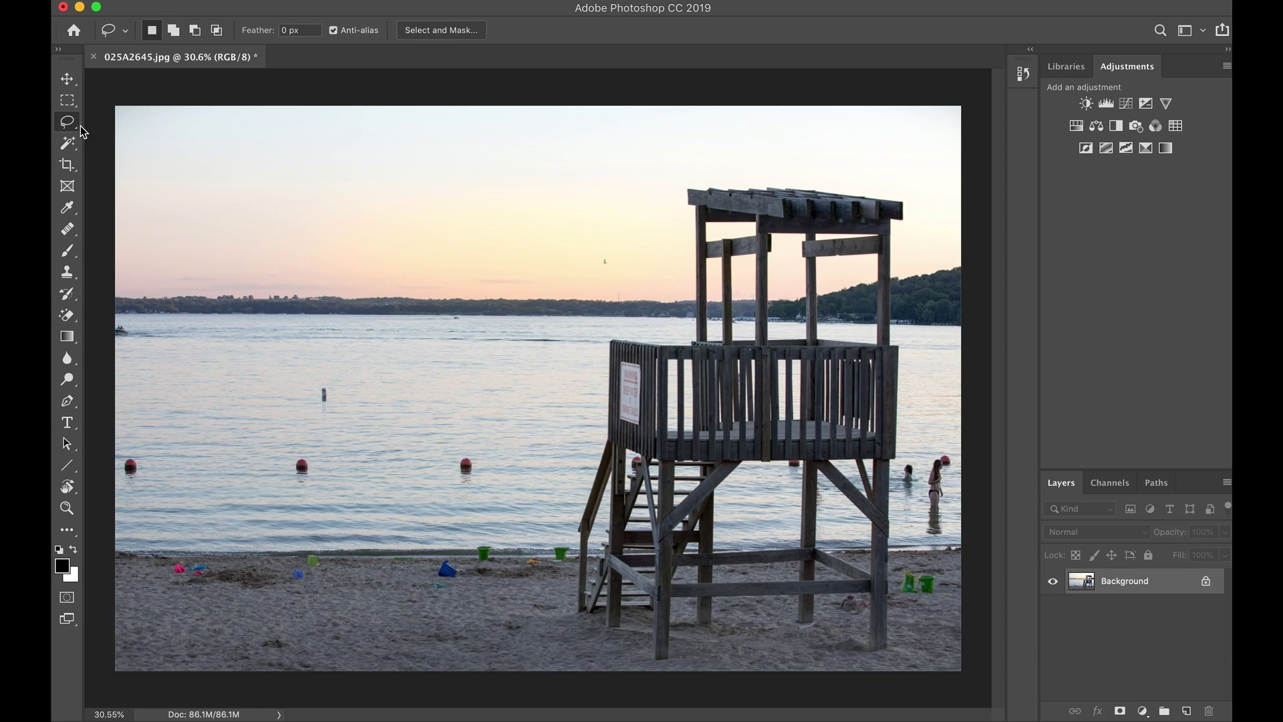
# Step: Content-Aware Fill the small post in the water with surrounding lake water
pyautogui.moveTo(336, 396)
pyautogui.mouseDown()
pyautogui.moveTo(318, 379)
pyautogui.moveTo(317, 406)
pyautogui.moveTo(336, 397)
pyautogui.mouseUp()
pyautogui.press('shift')
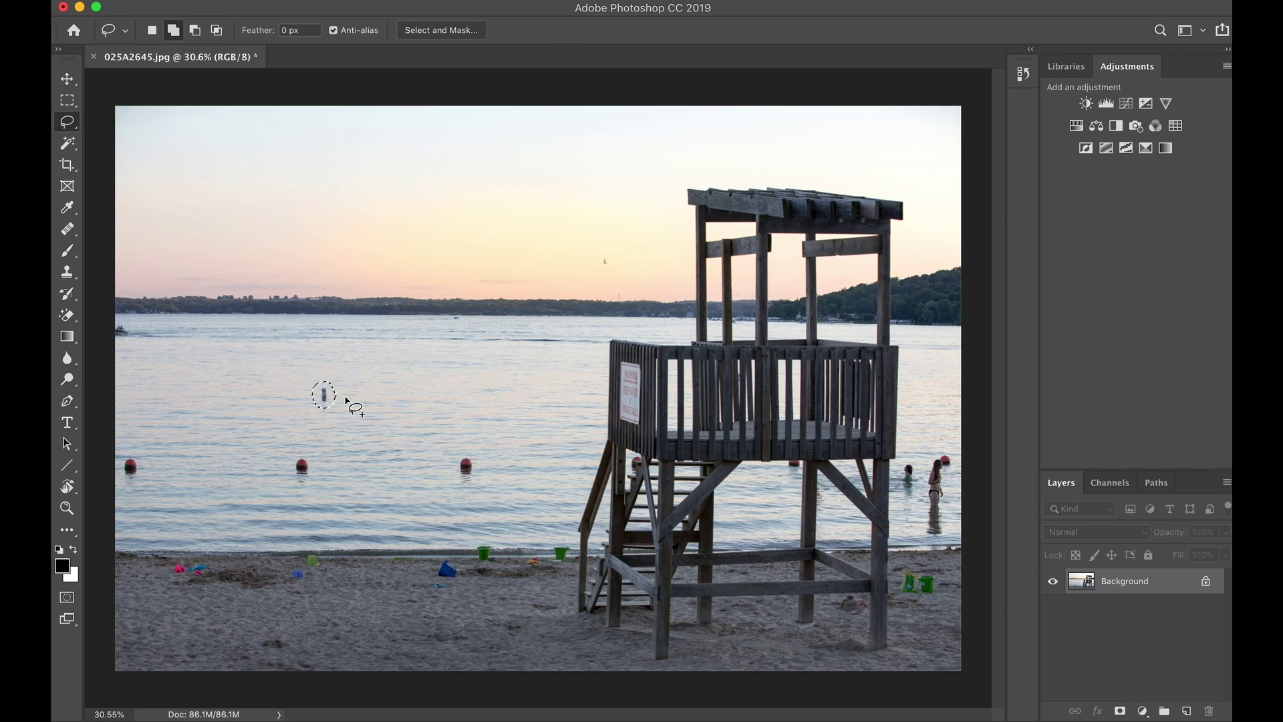
pyautogui.hotkey('shift', 'BackSpace')
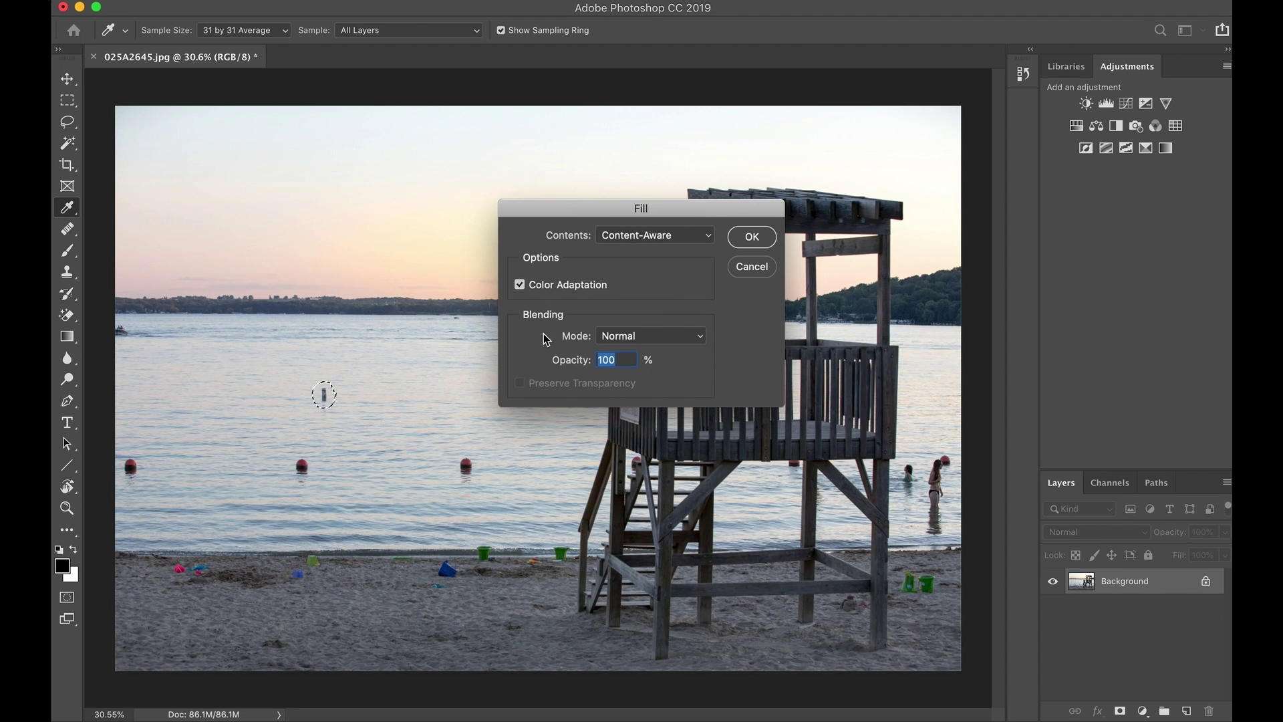
pyautogui.click(753, 238)
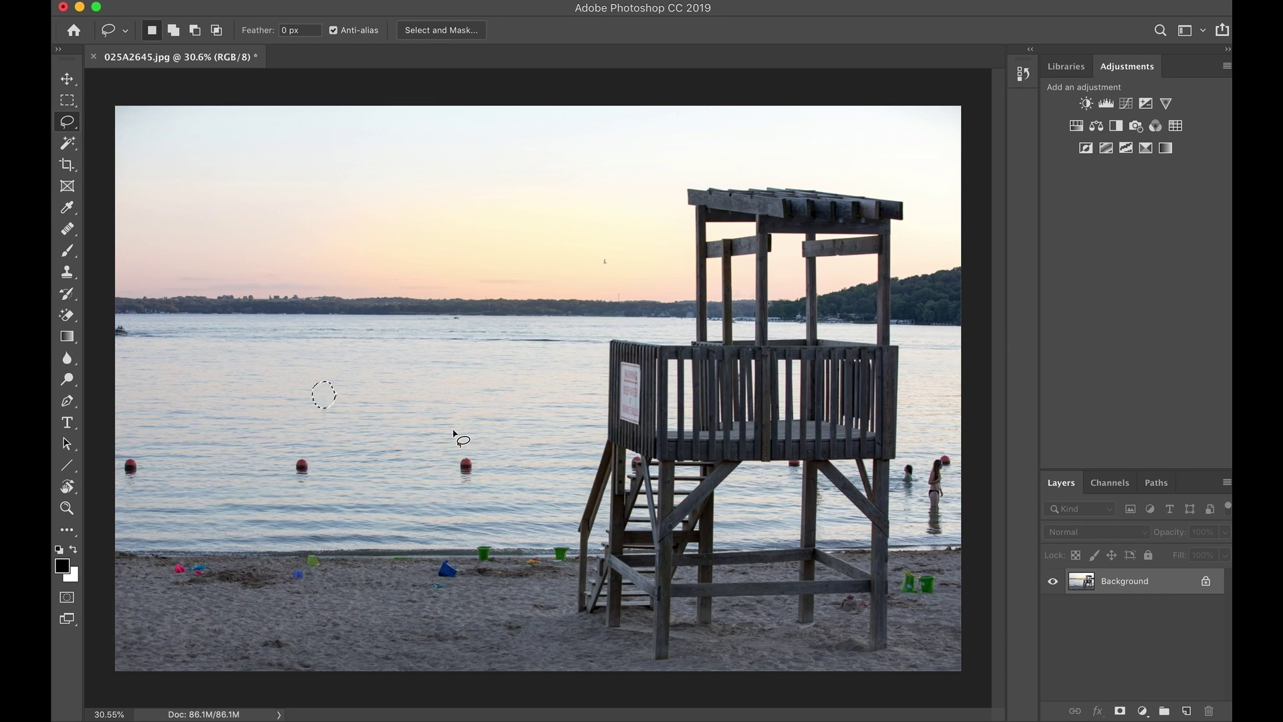
pyautogui.click(466, 454)
# Step: Erase the middle and left-of-centre red buoys with Content-Aware Fill
pyautogui.moveTo(466, 454)
pyautogui.mouseDown()
pyautogui.moveTo(450, 458)
pyautogui.moveTo(450, 483)
pyautogui.moveTo(470, 489)
pyautogui.moveTo(467, 453)
pyautogui.mouseUp()
pyautogui.press('BackSpace')
pyautogui.press('Return')
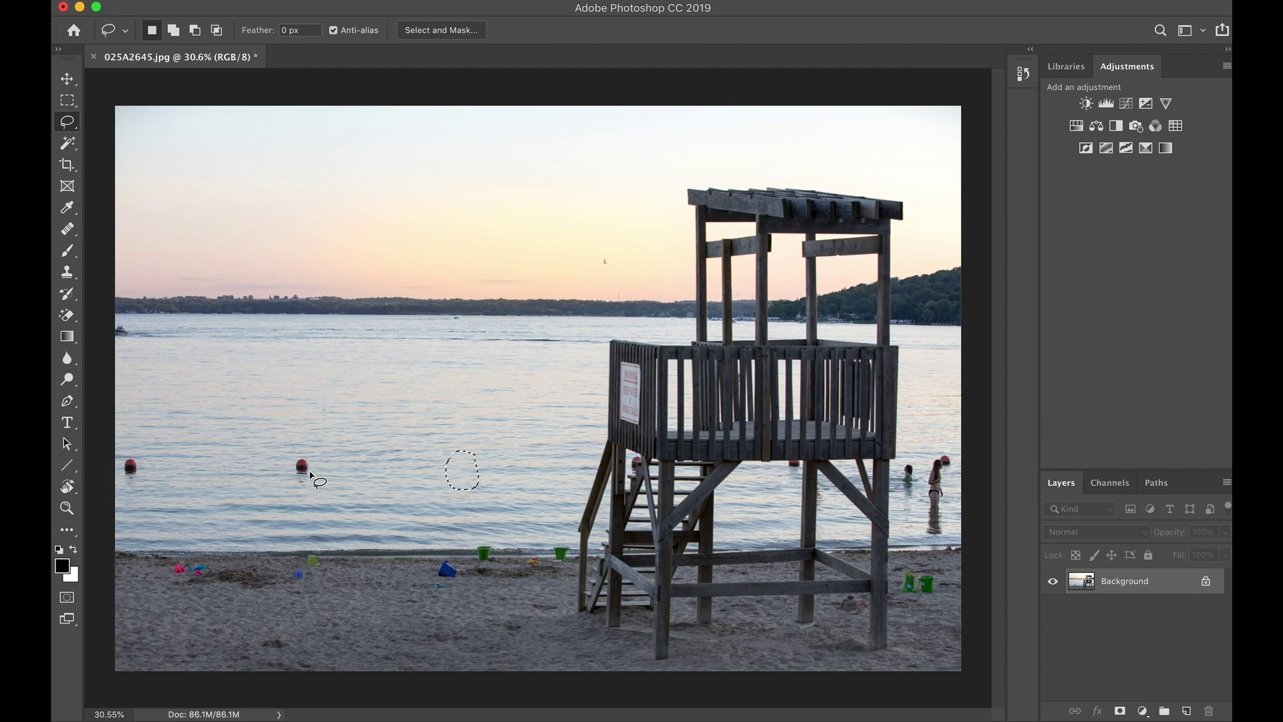
pyautogui.moveTo(310, 470)
pyautogui.mouseDown()
pyautogui.moveTo(308, 453)
pyautogui.moveTo(280, 471)
pyautogui.moveTo(292, 485)
pyautogui.moveTo(314, 471)
pyautogui.mouseUp()
pyautogui.hotkey('shift', 'BackSpace')
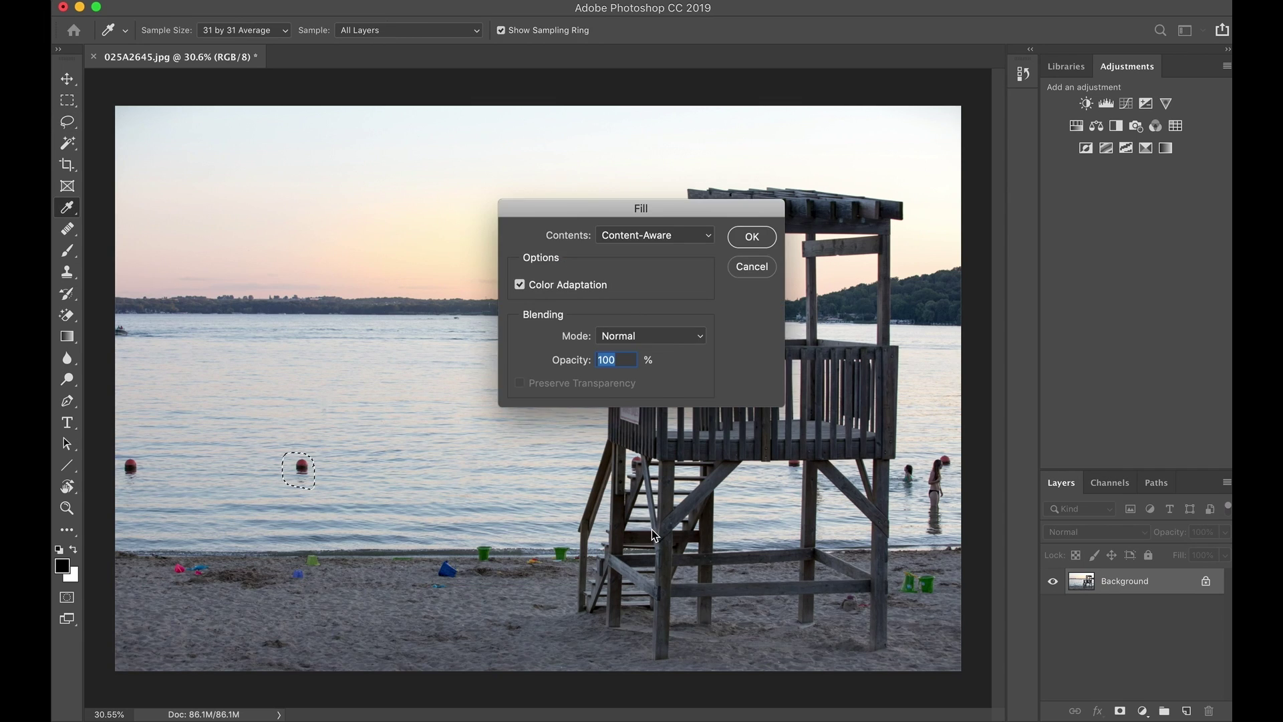
pyautogui.press('Return')
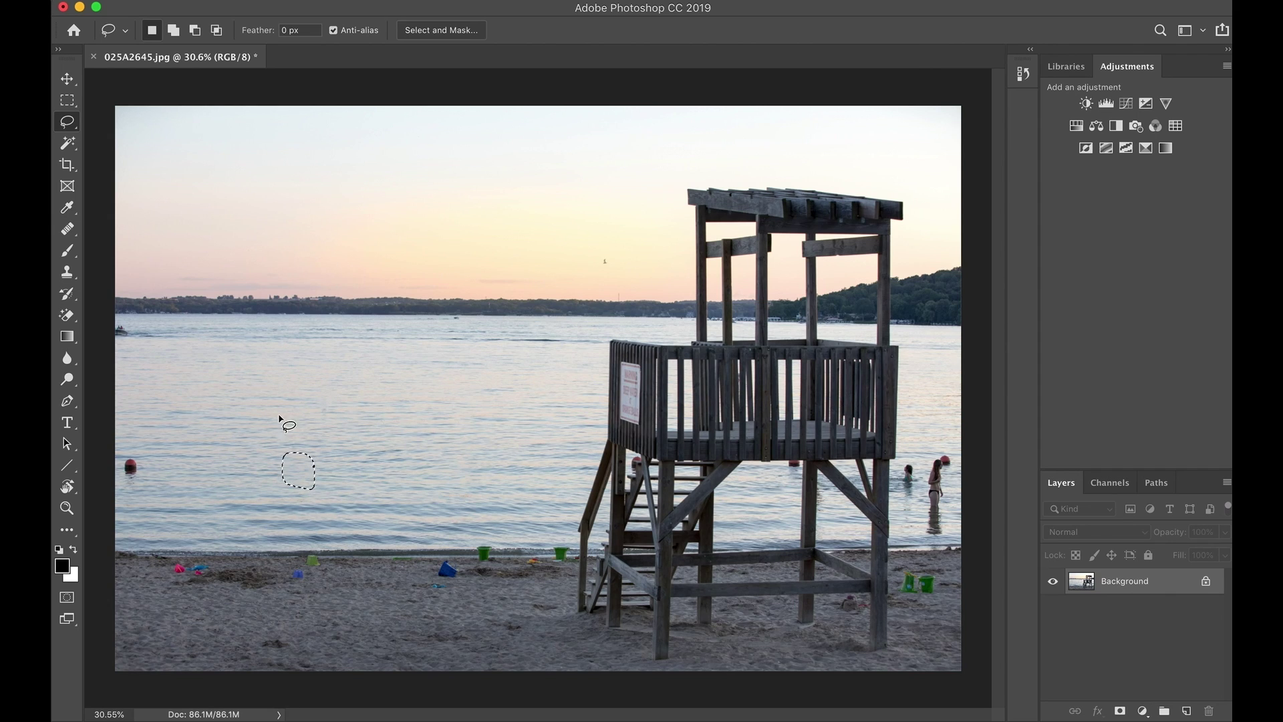
# Step: Outline the standing girl at the right edge, try a Content-Aware fill, and undo it
pyautogui.moveTo(283, 471); pyautogui.dragTo(281, 479)
pyautogui.click(935, 452)
pyautogui.moveTo(934, 451)
pyautogui.mouseDown()
pyautogui.moveTo(921, 468)
pyautogui.moveTo(926, 540)
pyautogui.moveTo(946, 530)
pyautogui.moveTo(957, 461)
pyautogui.moveTo(936, 449)
pyautogui.mouseUp()
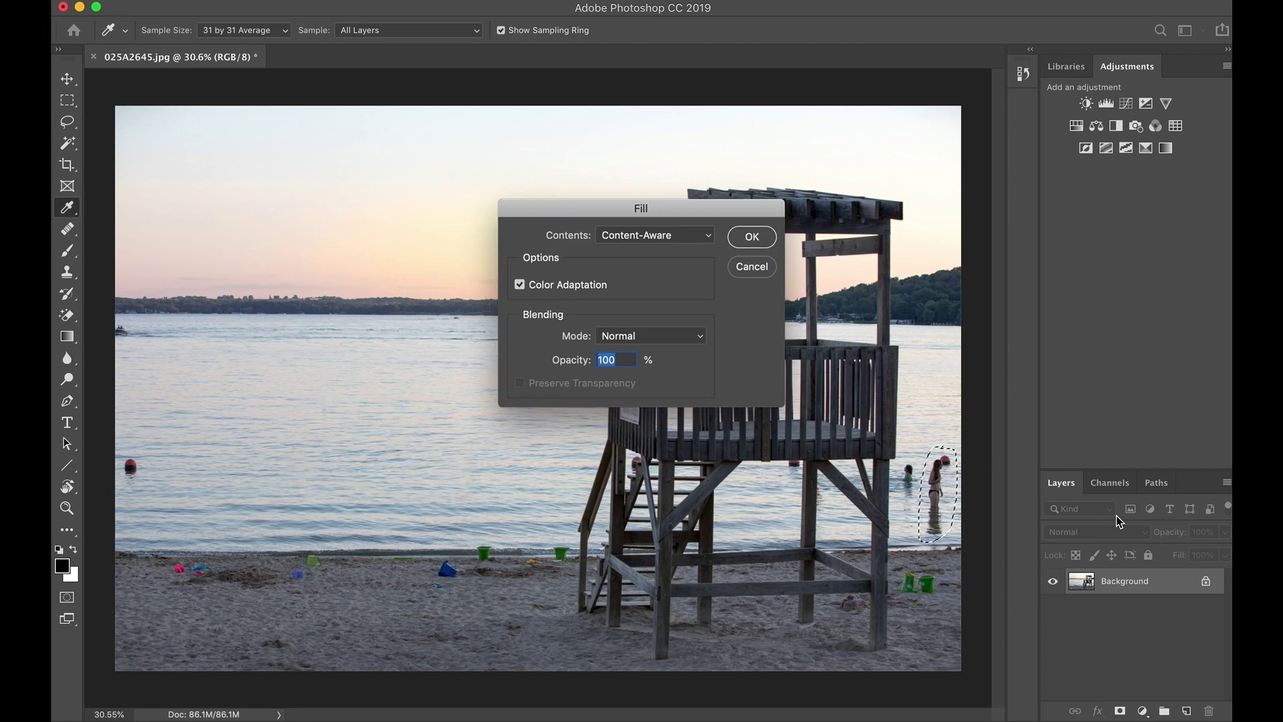
pyautogui.press('Return')
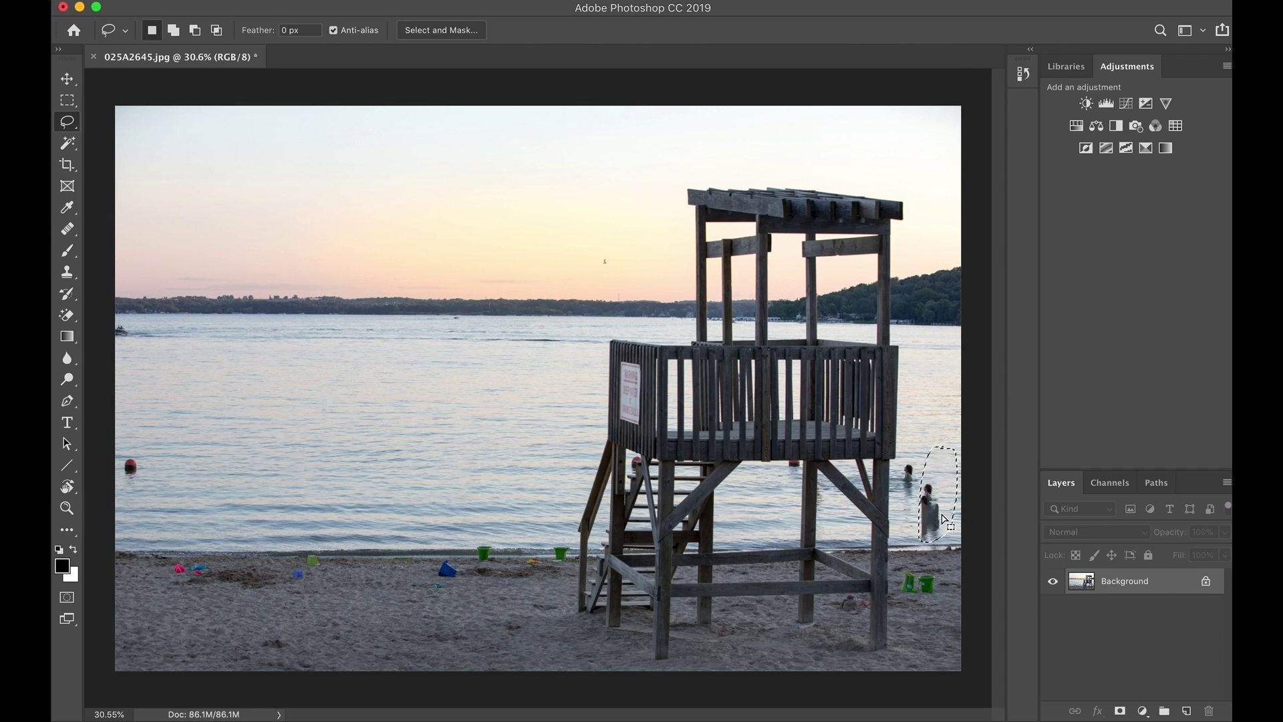
pyautogui.press('super+z')
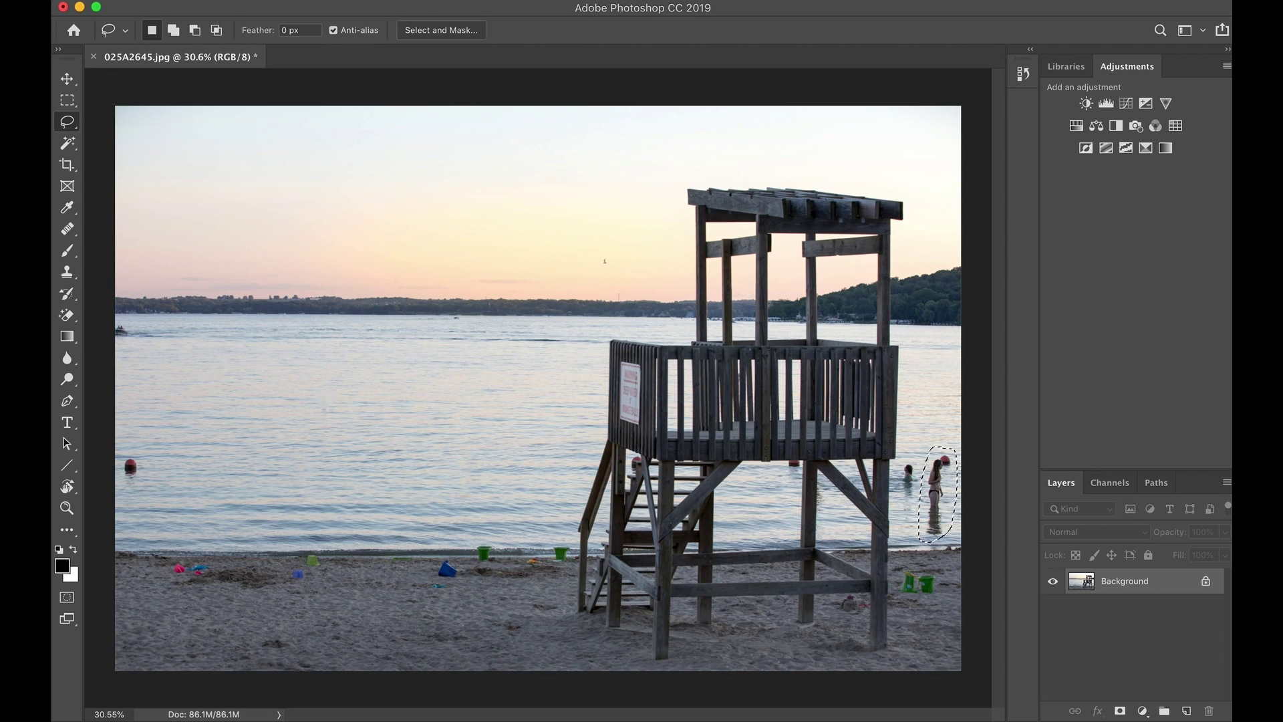
pyautogui.click(235, 0)
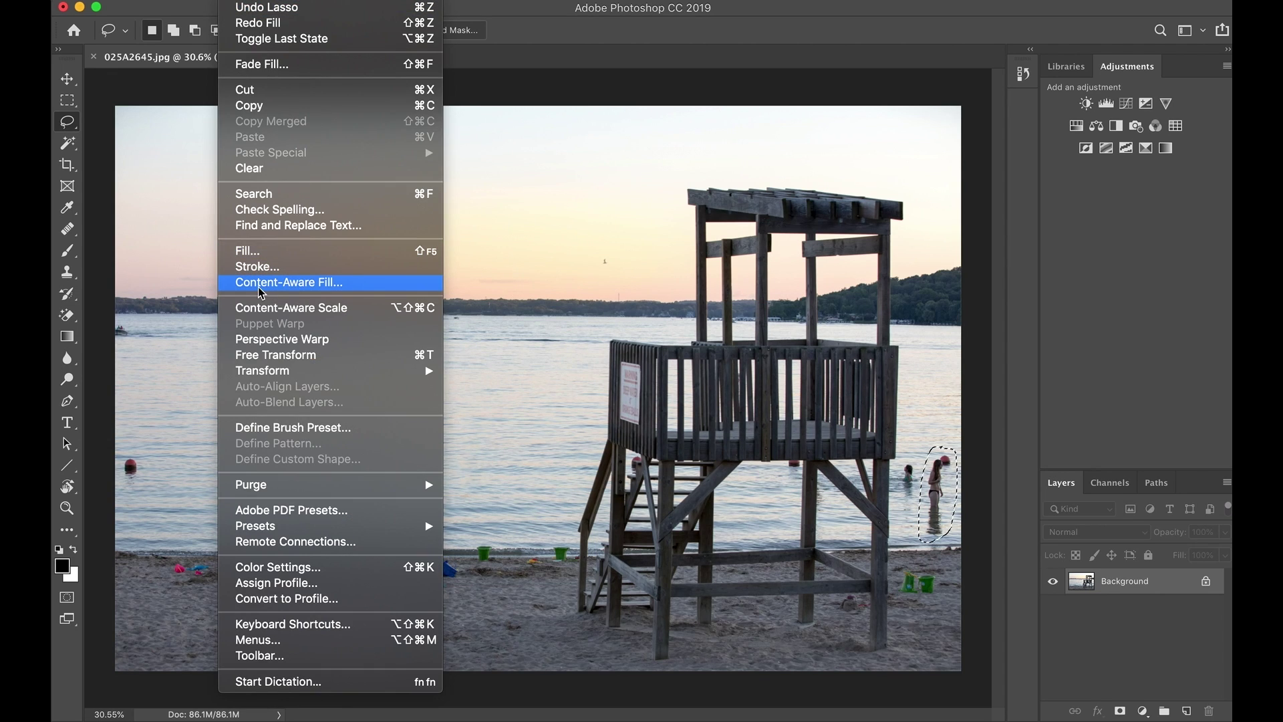
# Step: In the Content-Aware Fill workspace, zoom the preview and subtract the tower railing from sampling
pyautogui.click(340, 283)
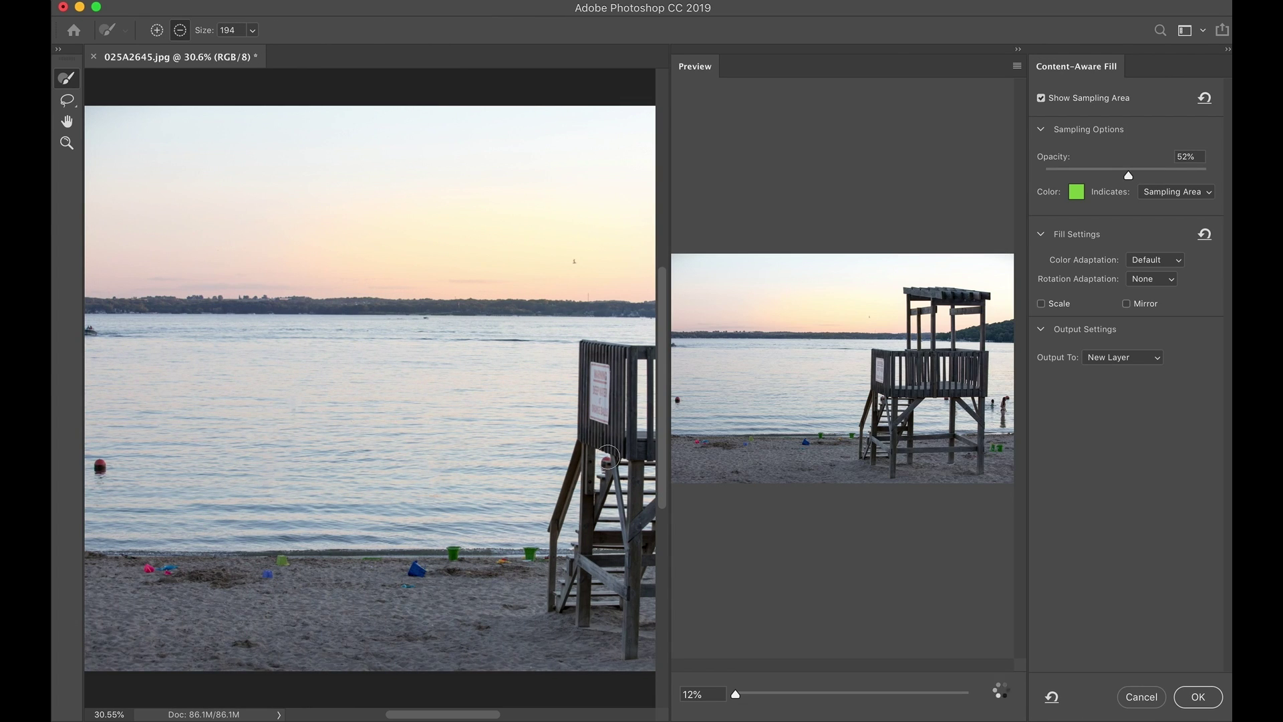
pyautogui.click(1001, 418)
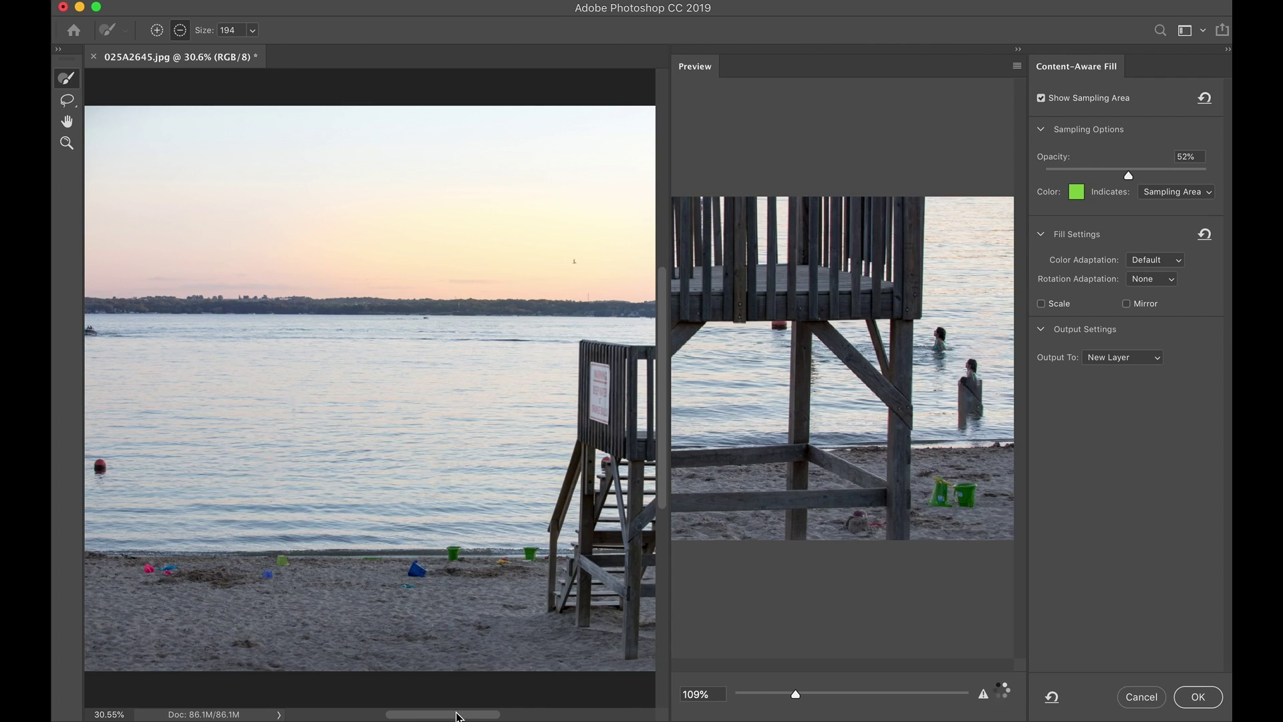
pyautogui.moveTo(455, 714); pyautogui.dragTo(544, 715)
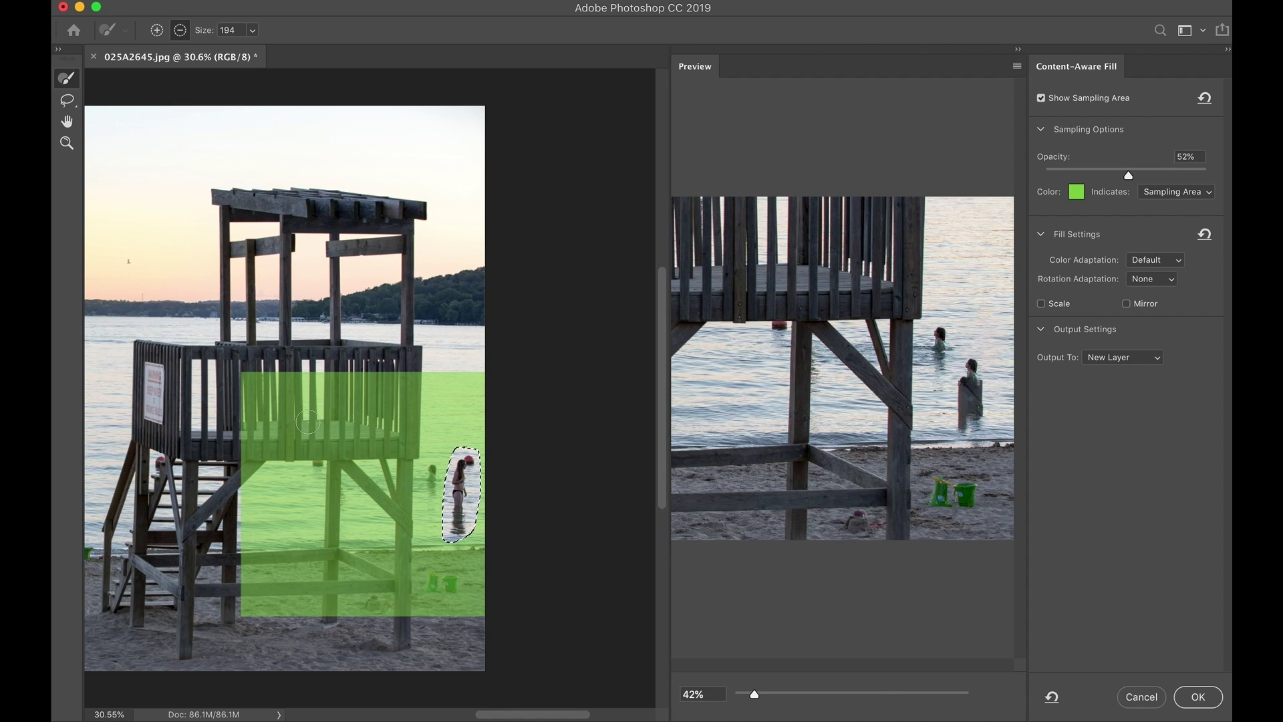
pyautogui.moveTo(307, 423)
pyautogui.mouseDown()
pyautogui.moveTo(367, 412)
pyautogui.moveTo(394, 384)
pyautogui.moveTo(398, 414)
pyautogui.moveTo(413, 379)
pyautogui.moveTo(410, 395)
pyautogui.moveTo(335, 379)
pyautogui.moveTo(376, 392)
pyautogui.mouseUp()
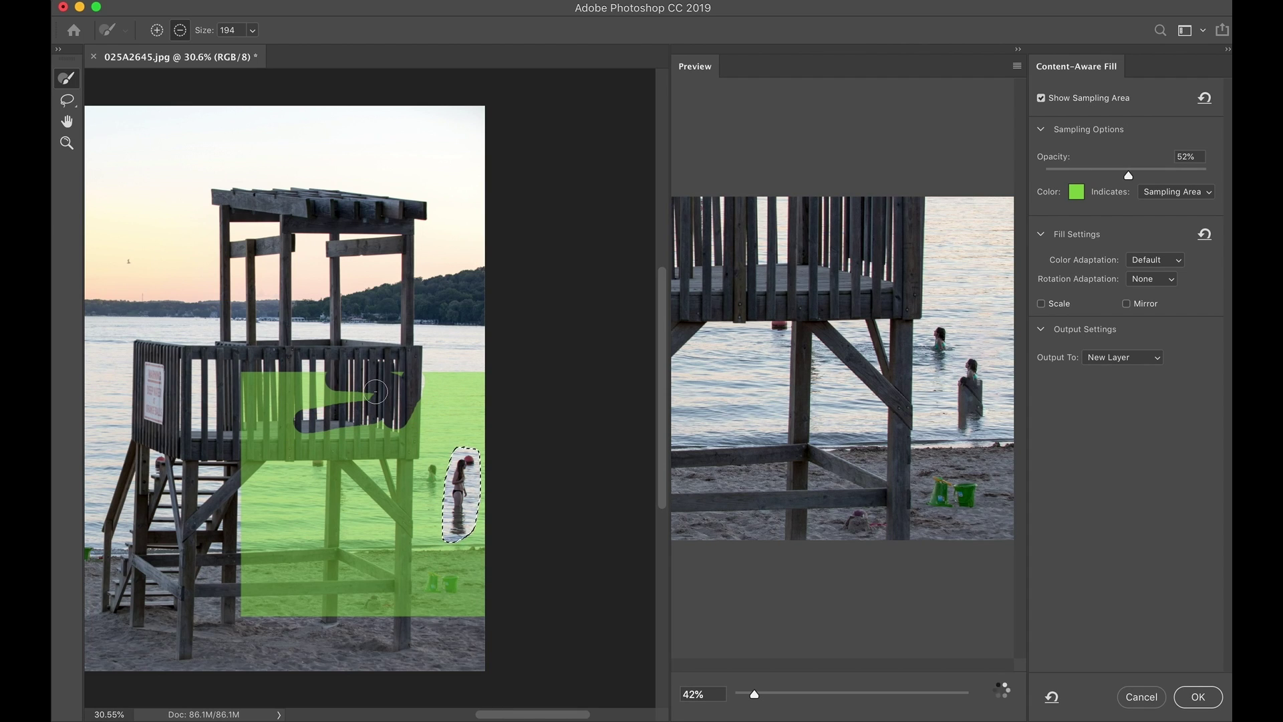
pyautogui.moveTo(375, 392)
pyautogui.mouseDown()
pyautogui.moveTo(263, 381)
pyautogui.moveTo(315, 375)
pyautogui.moveTo(254, 378)
pyautogui.moveTo(253, 445)
pyautogui.moveTo(401, 448)
pyautogui.moveTo(409, 384)
pyautogui.moveTo(395, 373)
pyautogui.moveTo(401, 444)
pyautogui.moveTo(336, 431)
pyautogui.moveTo(379, 424)
pyautogui.moveTo(230, 419)
pyautogui.moveTo(317, 403)
pyautogui.moveTo(268, 403)
pyautogui.moveTo(239, 391)
pyautogui.moveTo(248, 375)
pyautogui.moveTo(248, 452)
pyautogui.moveTo(409, 450)
pyautogui.moveTo(418, 385)
pyautogui.moveTo(410, 452)
pyautogui.mouseUp()
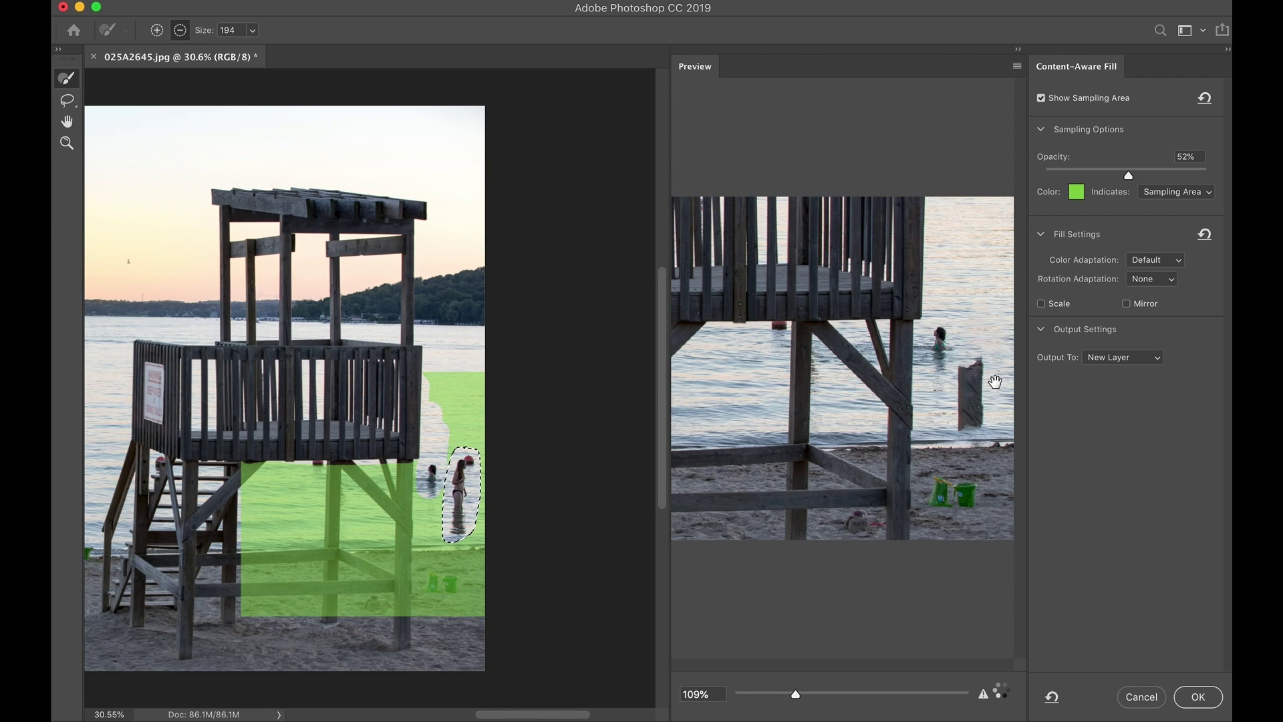
pyautogui.scroll(-3, 980, 421)
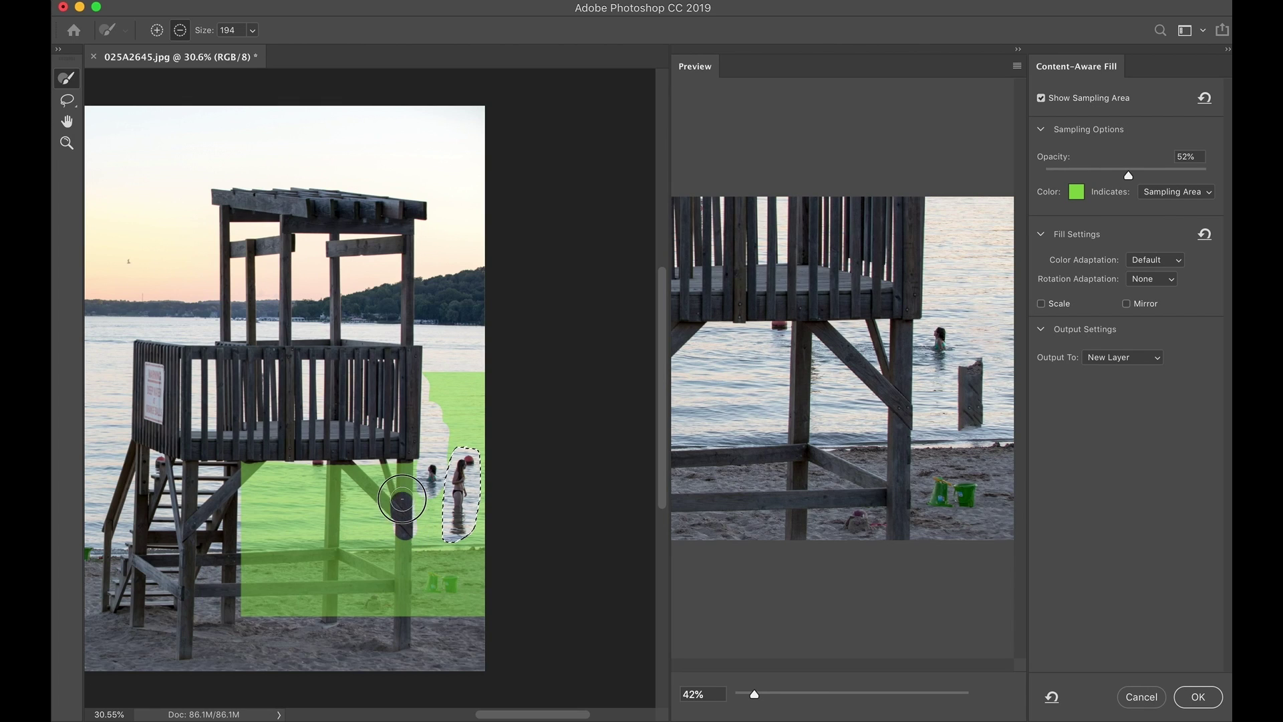
# Step: Subtract the tower leg, buckets and bottom sand strip from the sampling area
pyautogui.moveTo(402, 496)
pyautogui.mouseDown()
pyautogui.moveTo(406, 625)
pyautogui.moveTo(412, 591)
pyautogui.moveTo(457, 583)
pyautogui.moveTo(431, 595)
pyautogui.moveTo(461, 602)
pyautogui.moveTo(413, 613)
pyautogui.mouseUp()
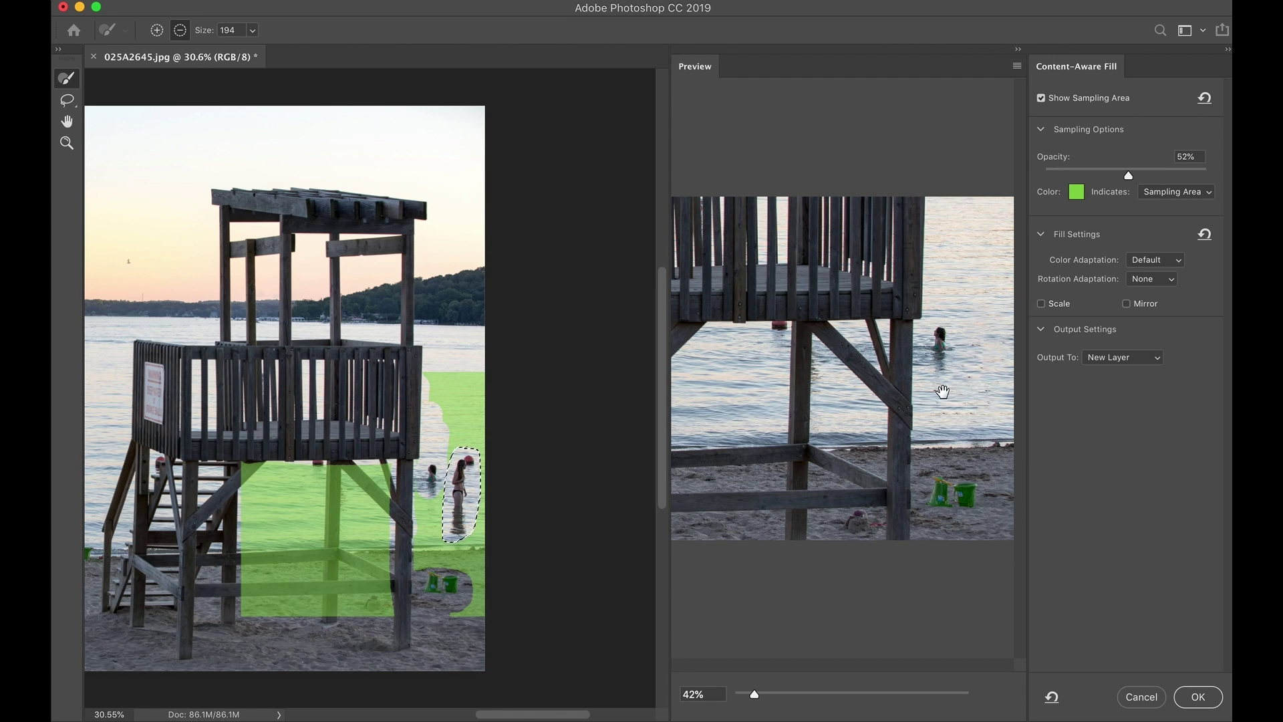
pyautogui.moveTo(254, 604)
pyautogui.mouseDown()
pyautogui.moveTo(401, 606)
pyautogui.moveTo(240, 572)
pyautogui.moveTo(348, 565)
pyautogui.moveTo(395, 568)
pyautogui.moveTo(295, 575)
pyautogui.moveTo(432, 569)
pyautogui.moveTo(459, 573)
pyautogui.moveTo(471, 614)
pyautogui.moveTo(463, 598)
pyautogui.mouseUp()
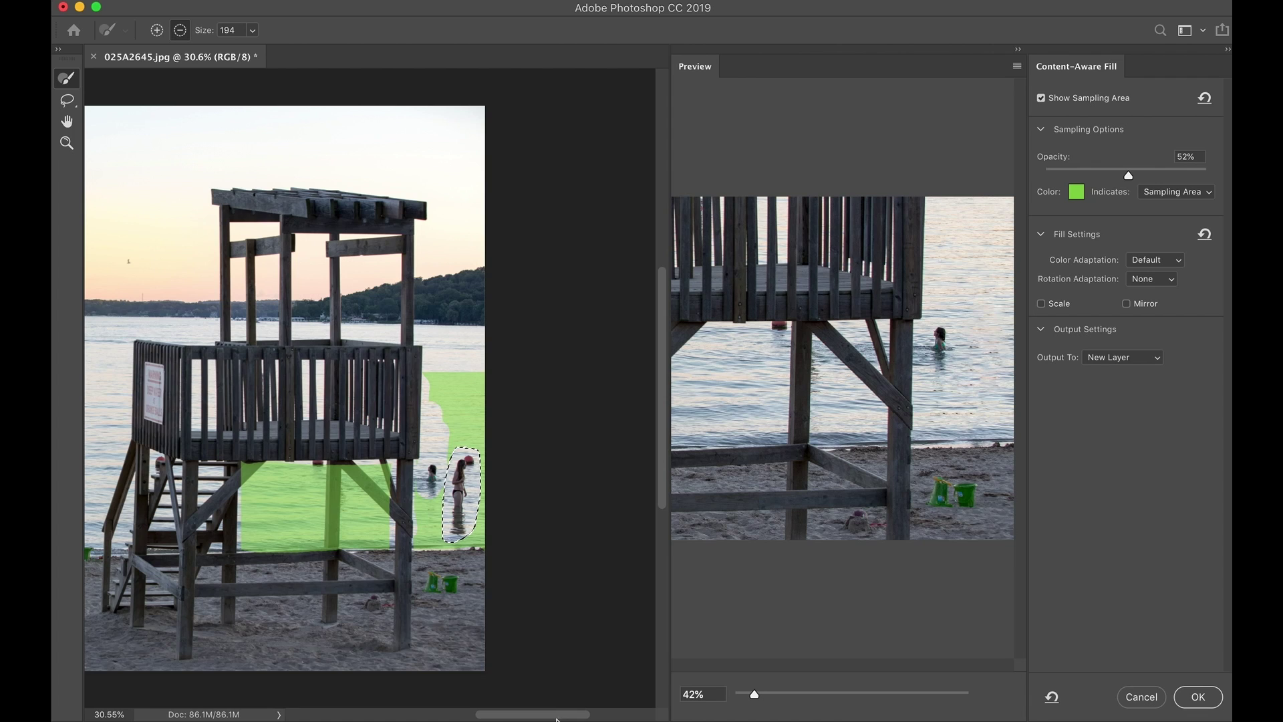
pyautogui.hscroll(-2, 543, 714)
pyautogui.hscroll(-1, 543, 714)
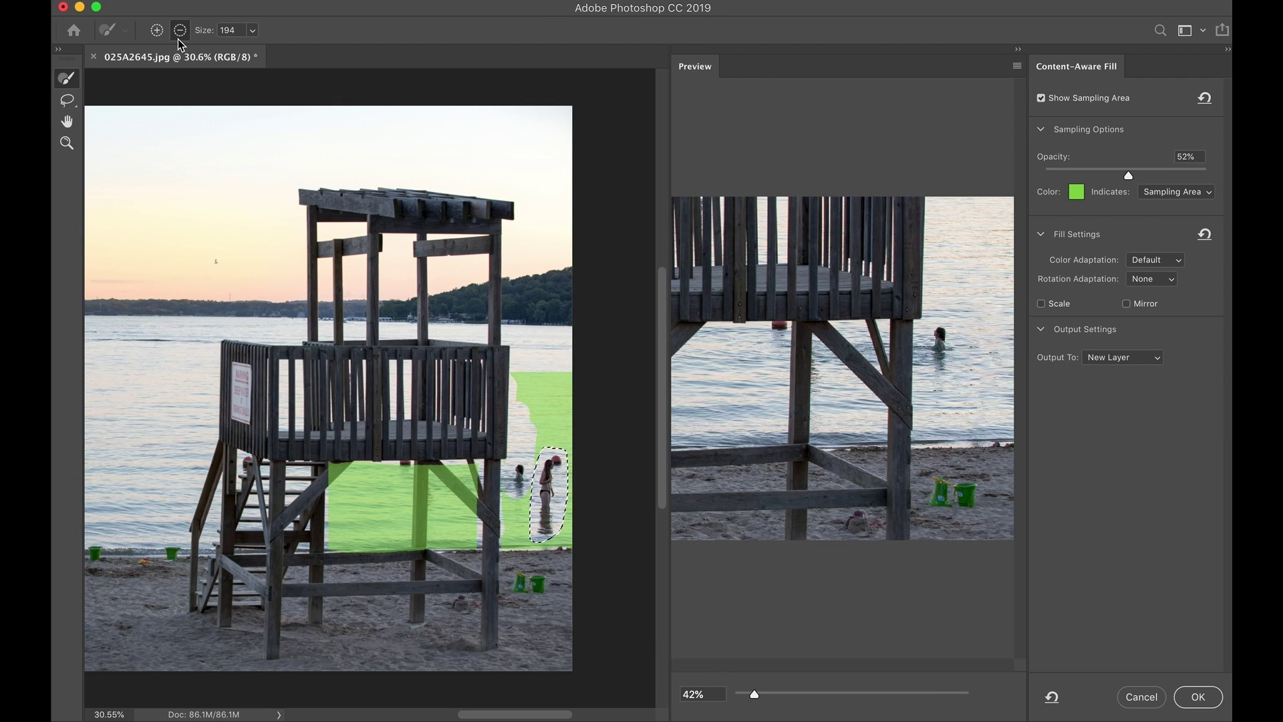
# Step: Add open water left of the tower to sampling, then apply the fill to a Background copy layer
pyautogui.click(159, 34)
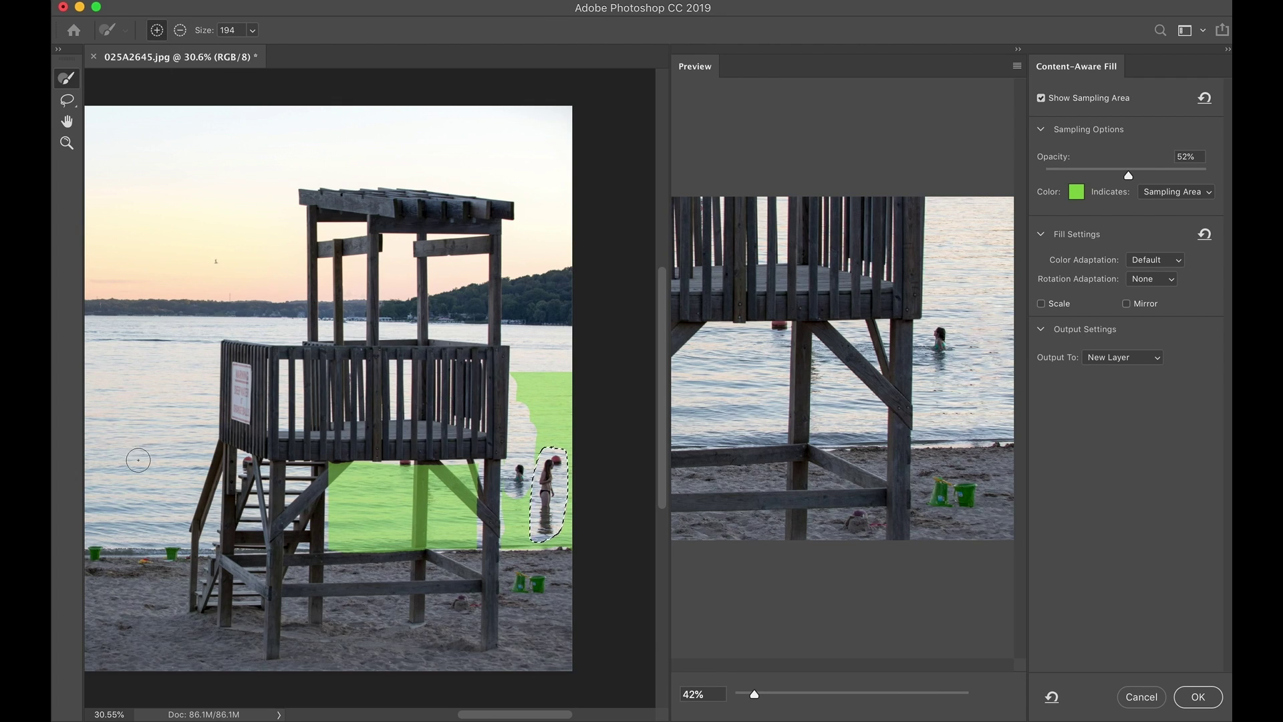
pyautogui.moveTo(135, 460); pyautogui.dragTo(170, 404)
pyautogui.moveTo(137, 488)
pyautogui.mouseDown()
pyautogui.moveTo(189, 395)
pyautogui.moveTo(178, 487)
pyautogui.moveTo(192, 393)
pyautogui.moveTo(130, 491)
pyautogui.moveTo(131, 407)
pyautogui.moveTo(98, 497)
pyautogui.moveTo(166, 503)
pyautogui.moveTo(114, 507)
pyautogui.moveTo(170, 531)
pyautogui.moveTo(132, 525)
pyautogui.moveTo(186, 518)
pyautogui.mouseUp()
pyautogui.click(180, 30)
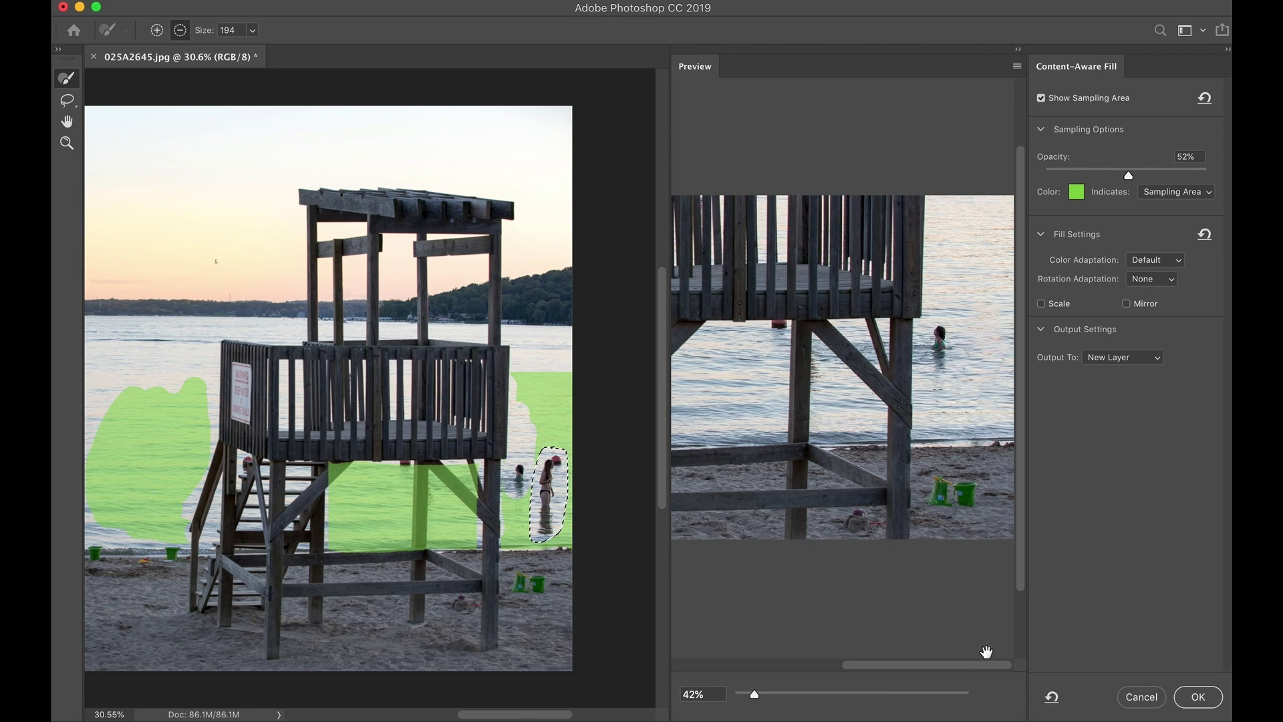
pyautogui.click(1199, 697)
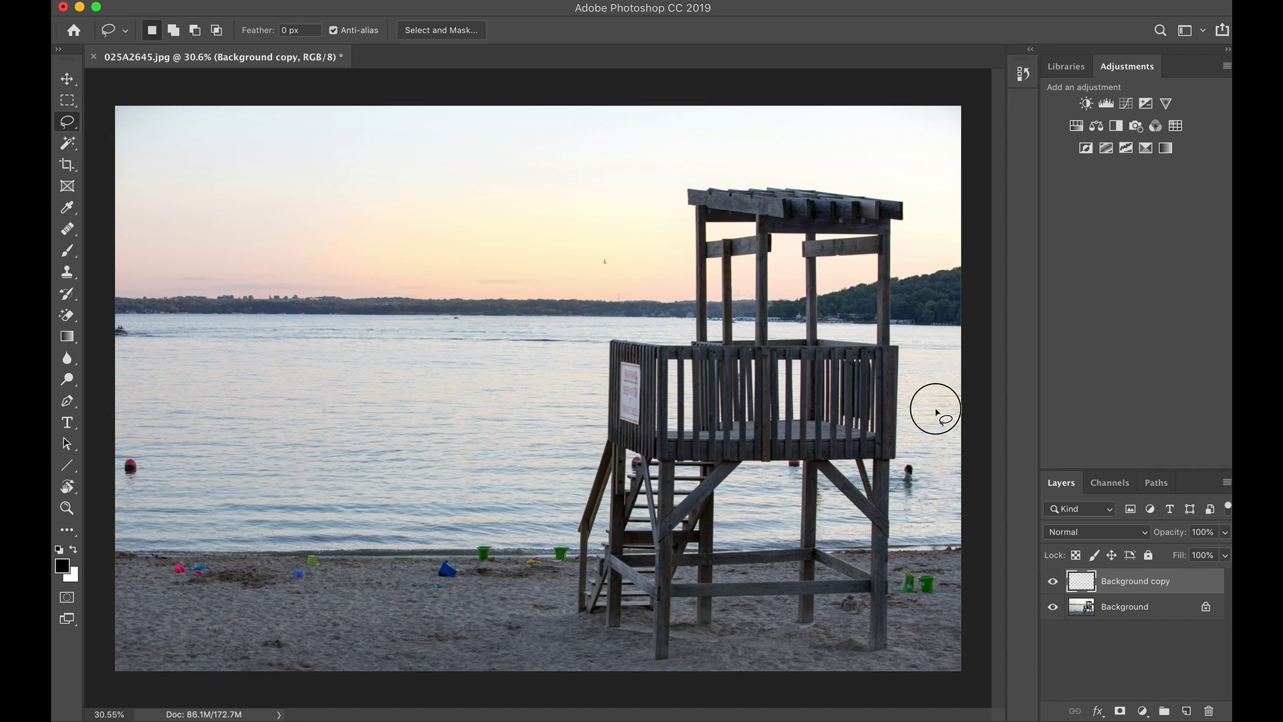
# Step: Content-Aware Fill the leftover spot at the right shoreline and deselect
pyautogui.click(948, 544)
pyautogui.moveTo(946, 524)
pyautogui.mouseDown()
pyautogui.moveTo(904, 528)
pyautogui.moveTo(945, 523)
pyautogui.mouseUp()
pyautogui.hotkey('shift', 'BackSpace')
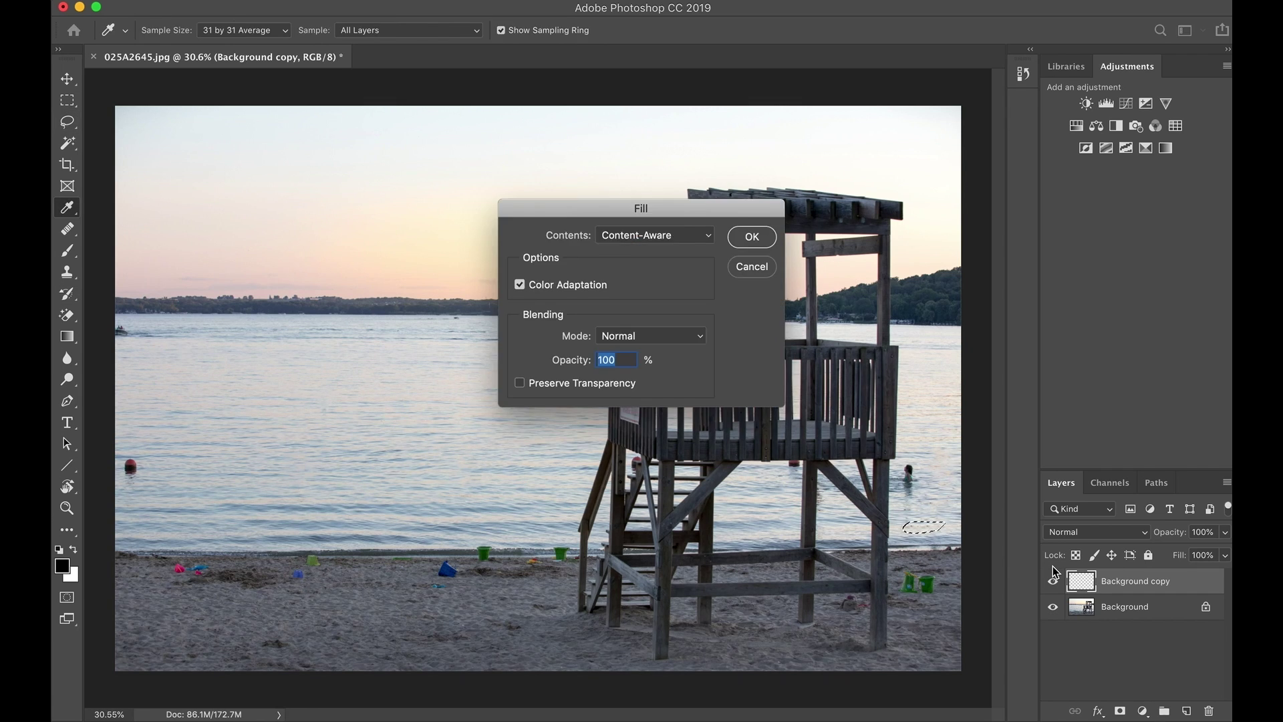
pyautogui.press('Return')
pyautogui.press('super+d')
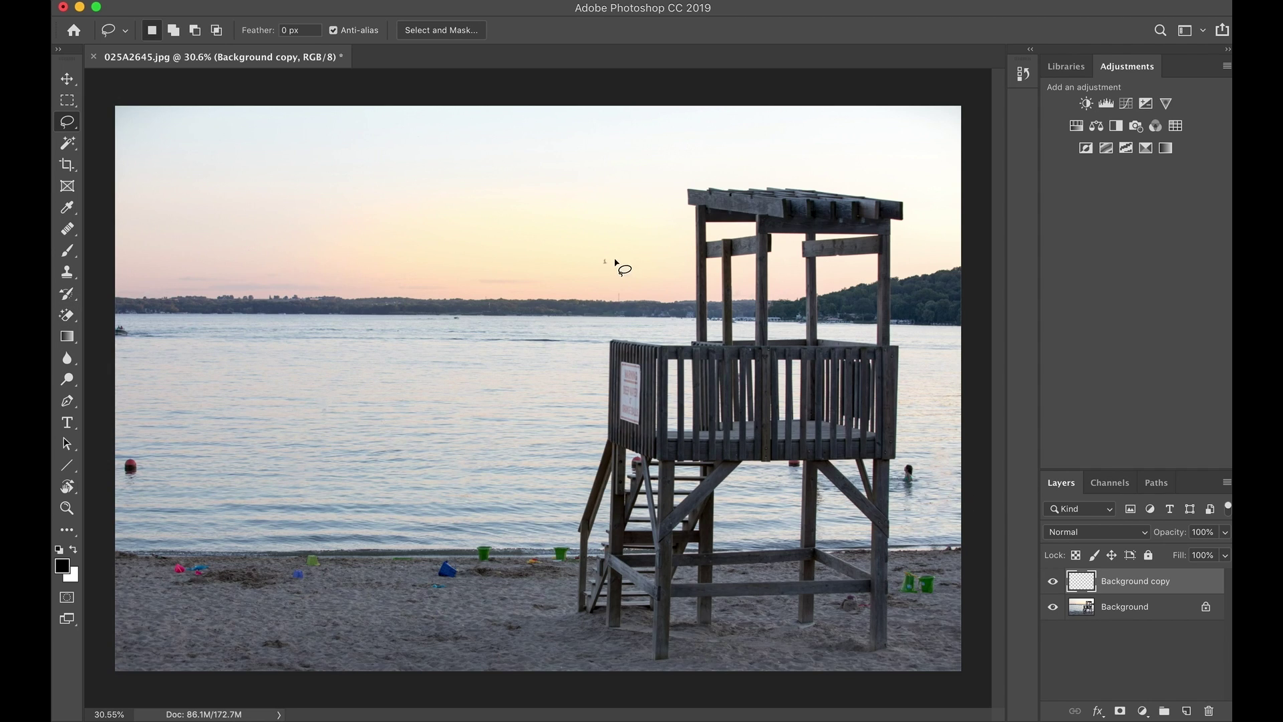
# Step: Outline the small bird in the sky and select the Background layer
pyautogui.moveTo(615, 260)
pyautogui.mouseDown()
pyautogui.moveTo(591, 248)
pyautogui.moveTo(600, 265)
pyautogui.moveTo(615, 253)
pyautogui.mouseUp()
pyautogui.hotkey('alt', '[')
pyautogui.hotkey('shift', 'BackSpace')
# Step: Fill away the distant bird in the sky and drop the selection
pyautogui.press('Return')
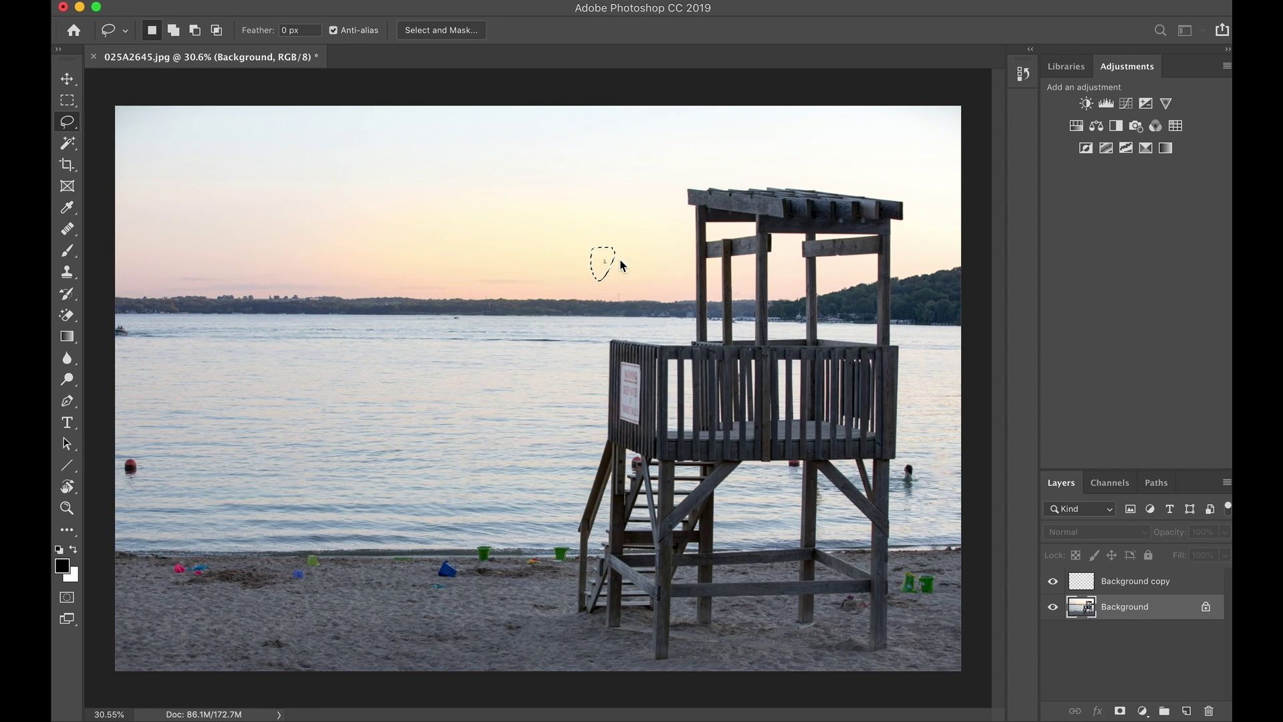
pyautogui.press('super+d')
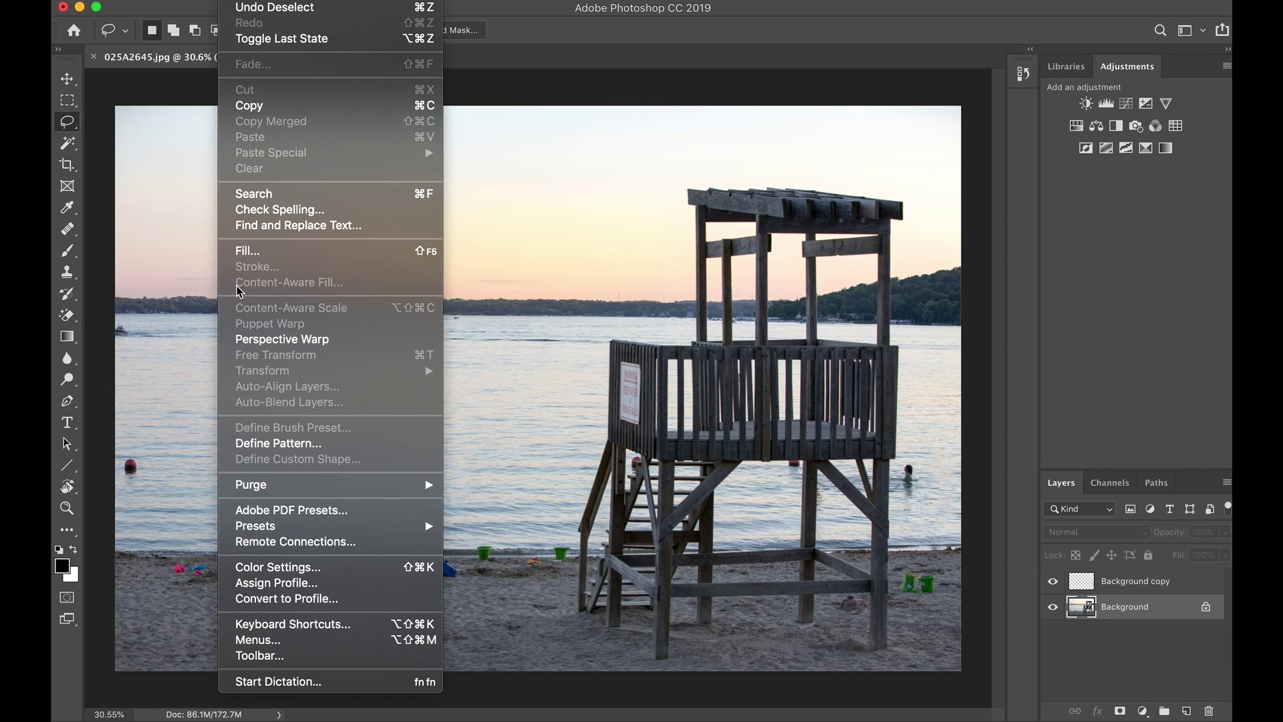
pyautogui.click(522, 298)
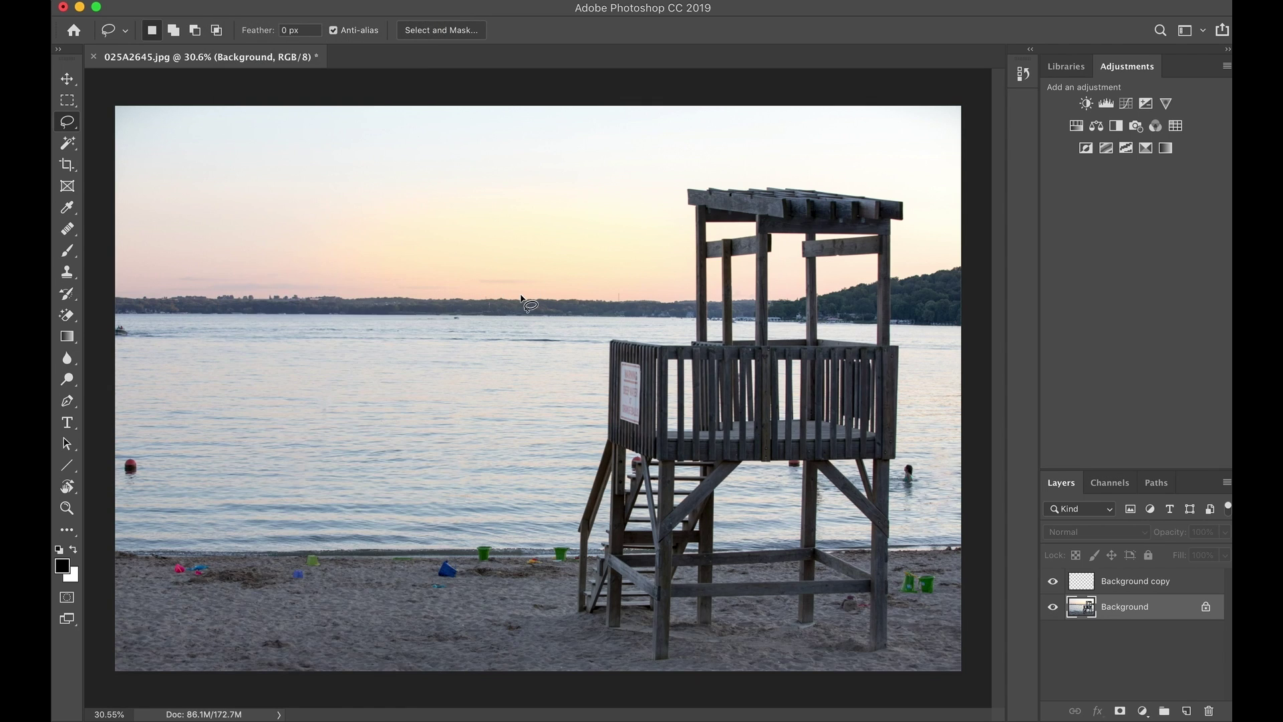